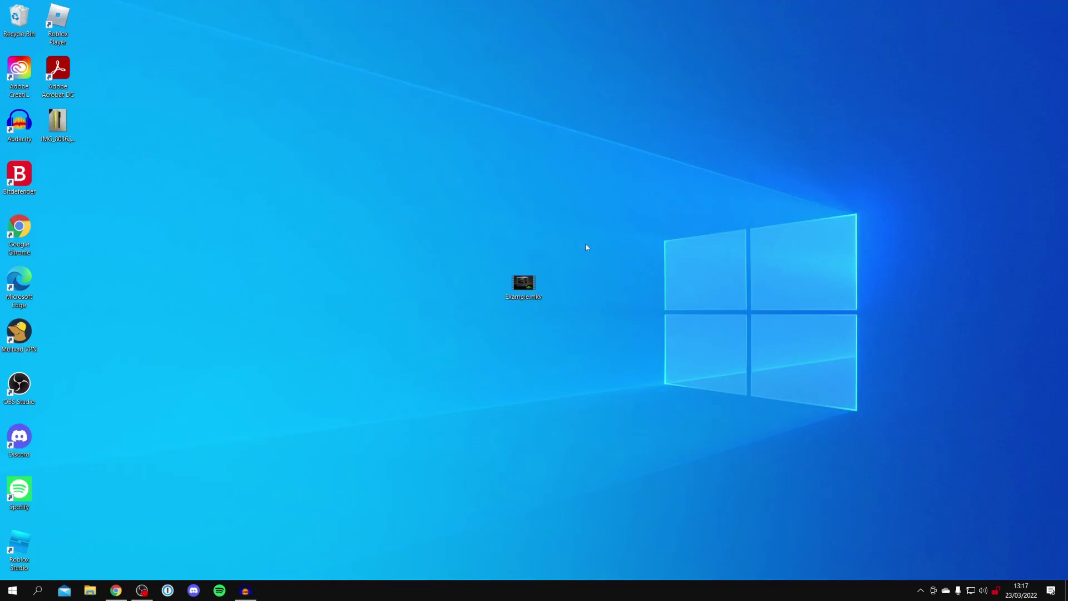
- Check Example.mkv's file size in the Details tab of its Properties window
mouse_move(525, 287)
right_click(523, 284)
click(565, 501)
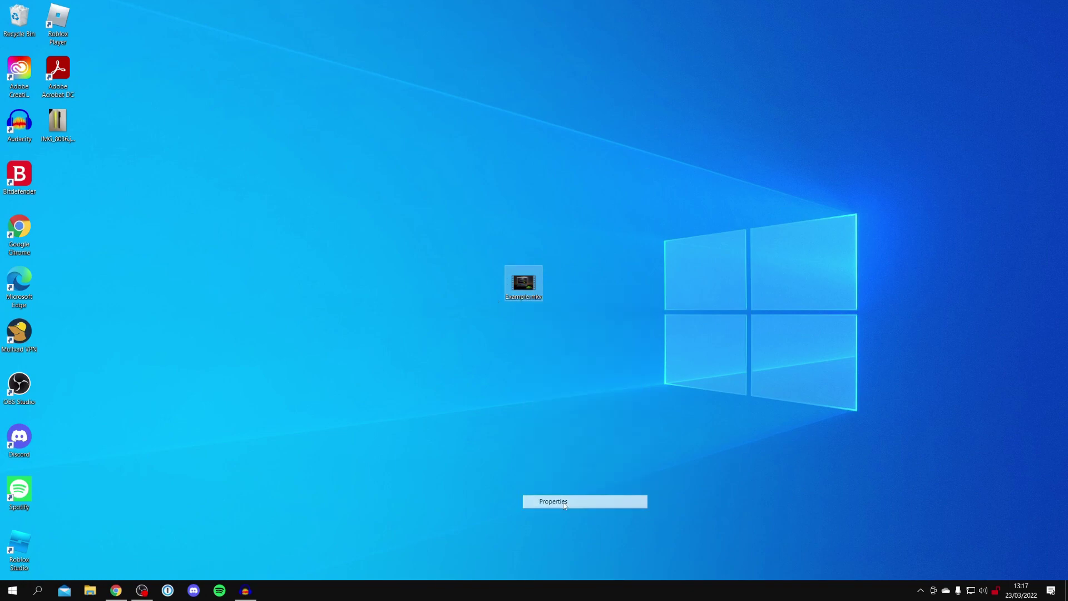
click(597, 313)
drag(596, 298, 503, 192)
scroll(518, 318, down, 10)
click(517, 339)
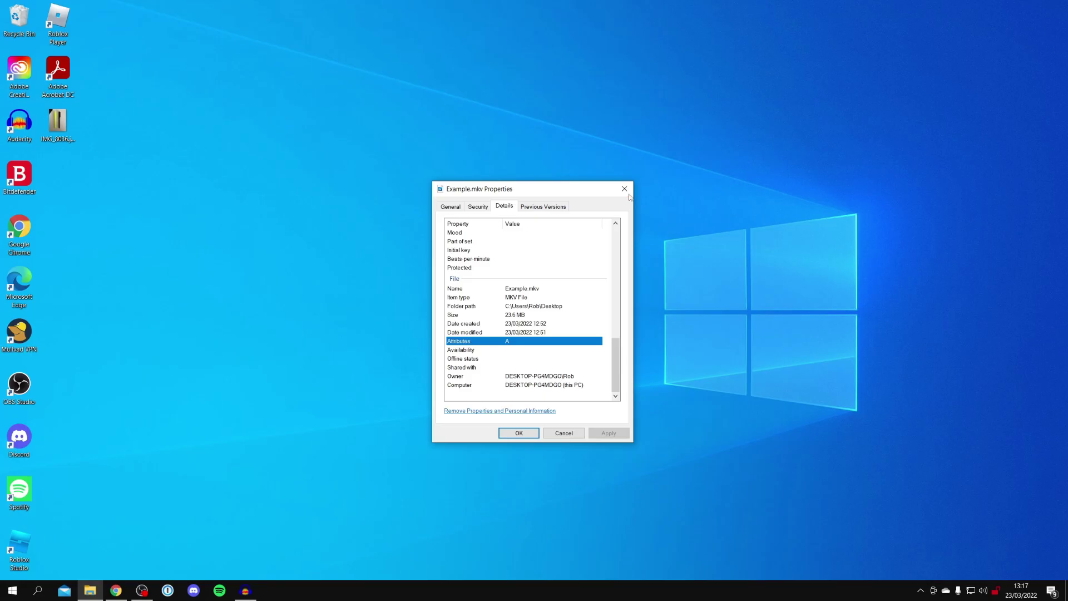
click(625, 189)
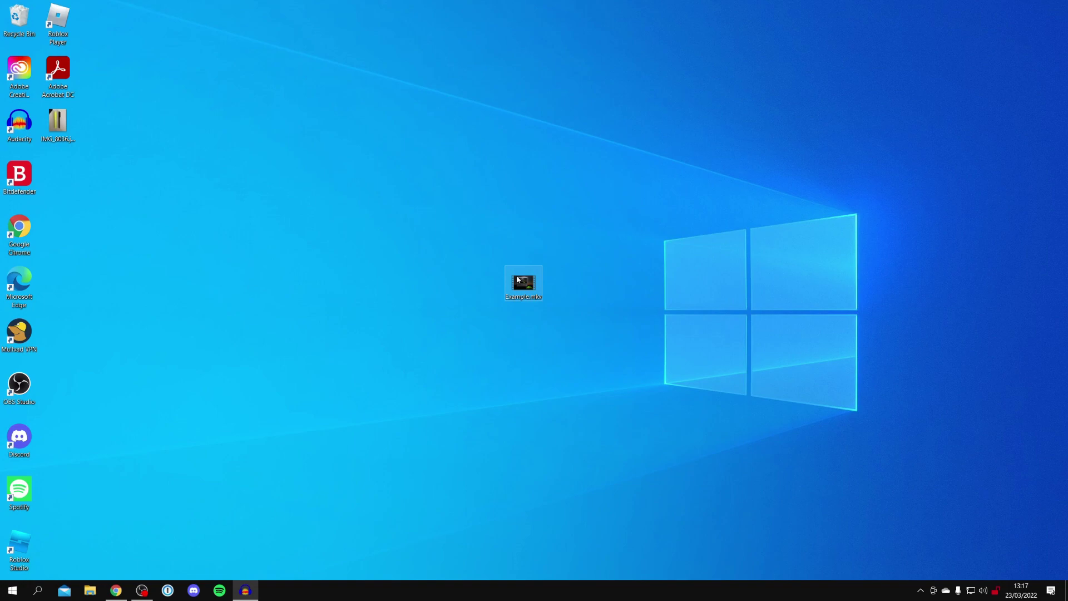
- Search Google in Chrome for vlc media player and download VLC from videolan.org
click(114, 594)
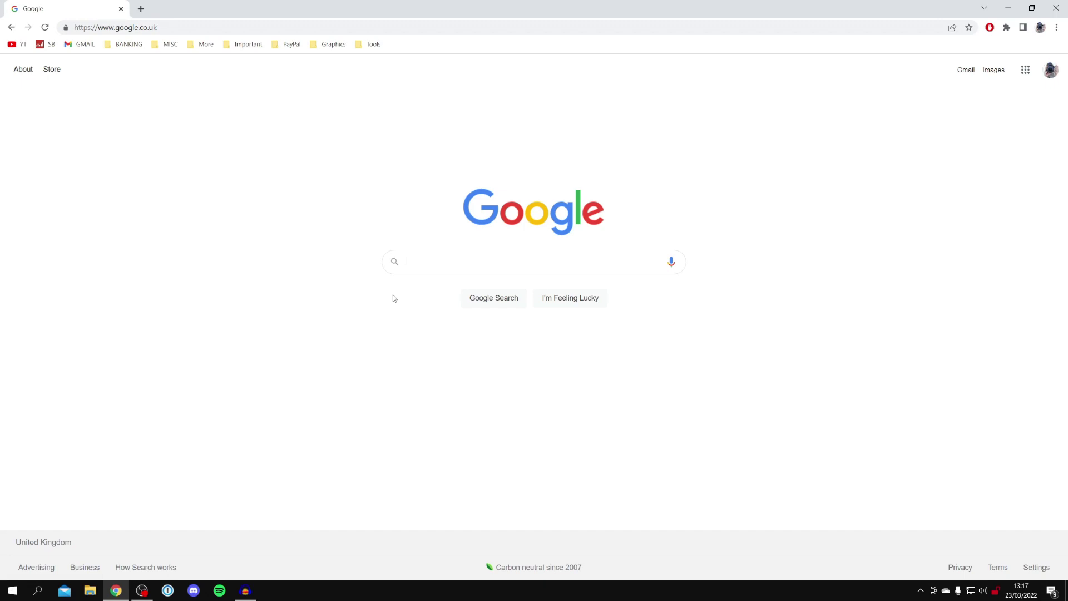
text(vlc medi)
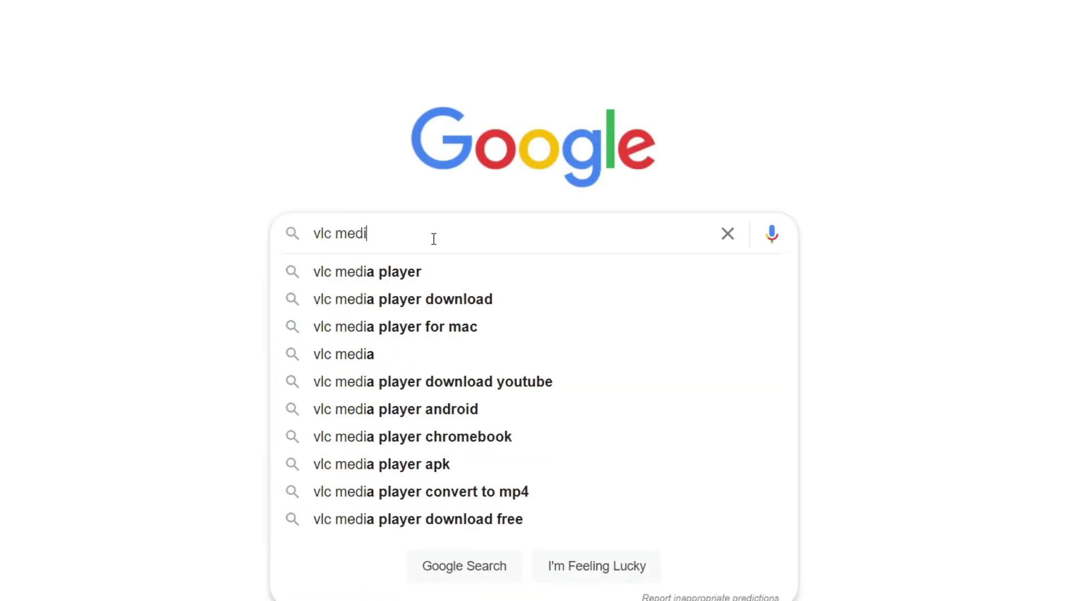
text(a)
click(481, 271)
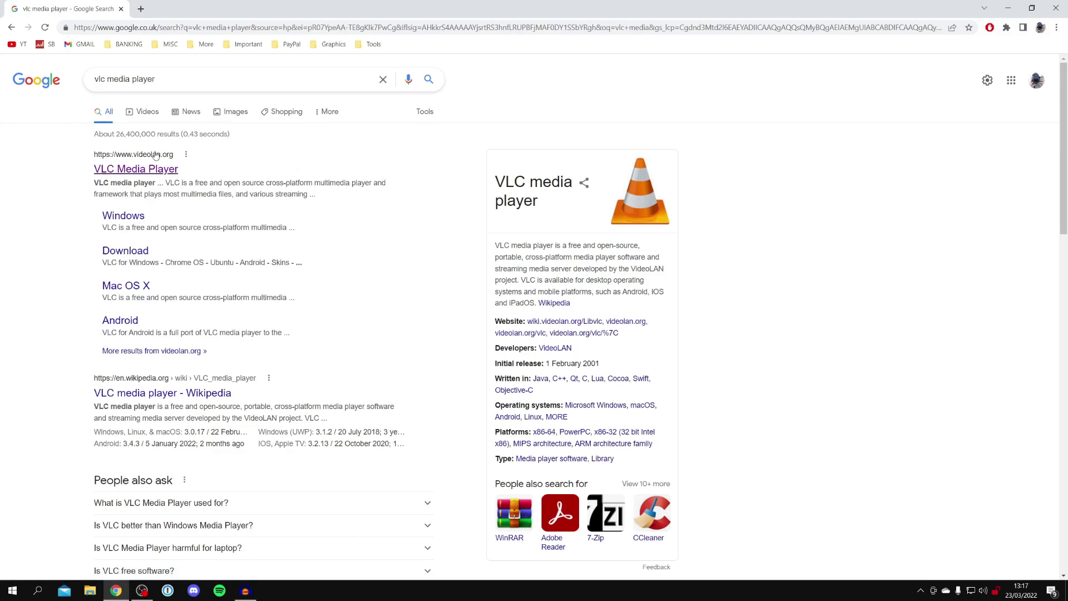
click(122, 171)
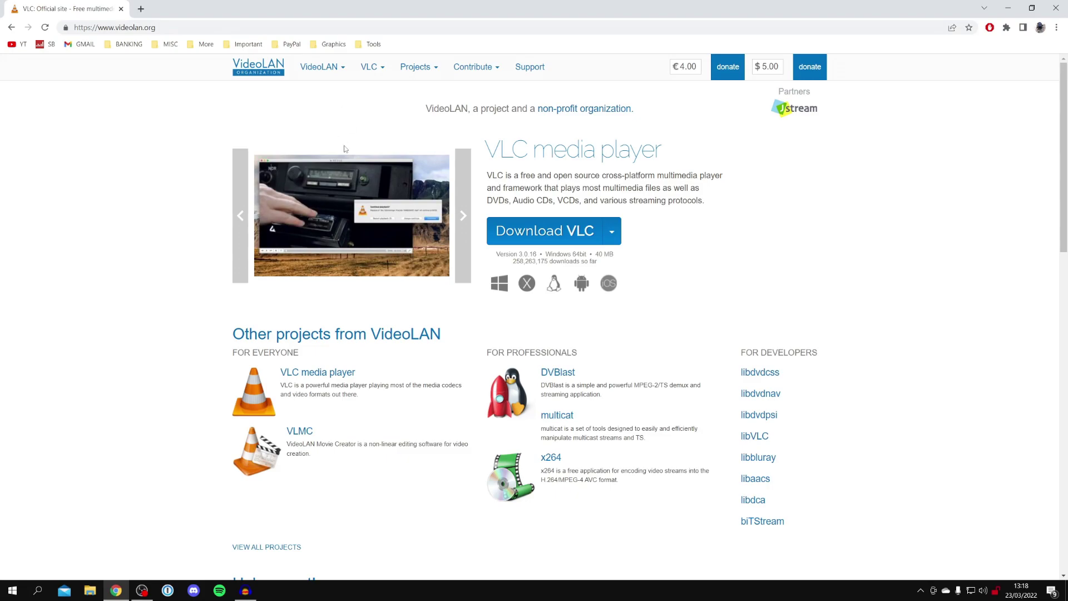
click(543, 230)
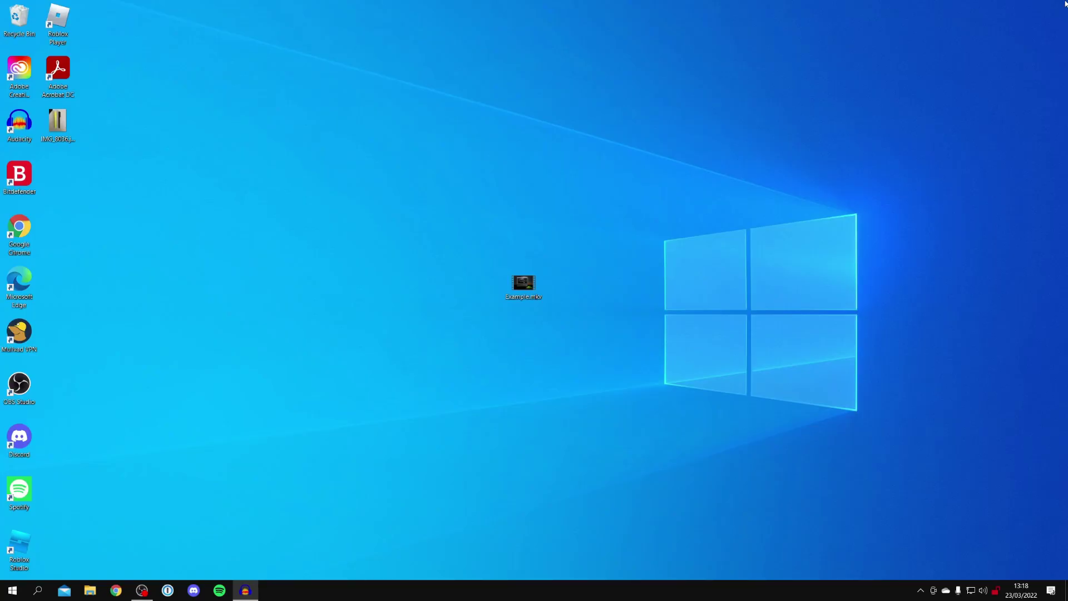
- Launch VLC media player from a Windows search for vlc
click(36, 591)
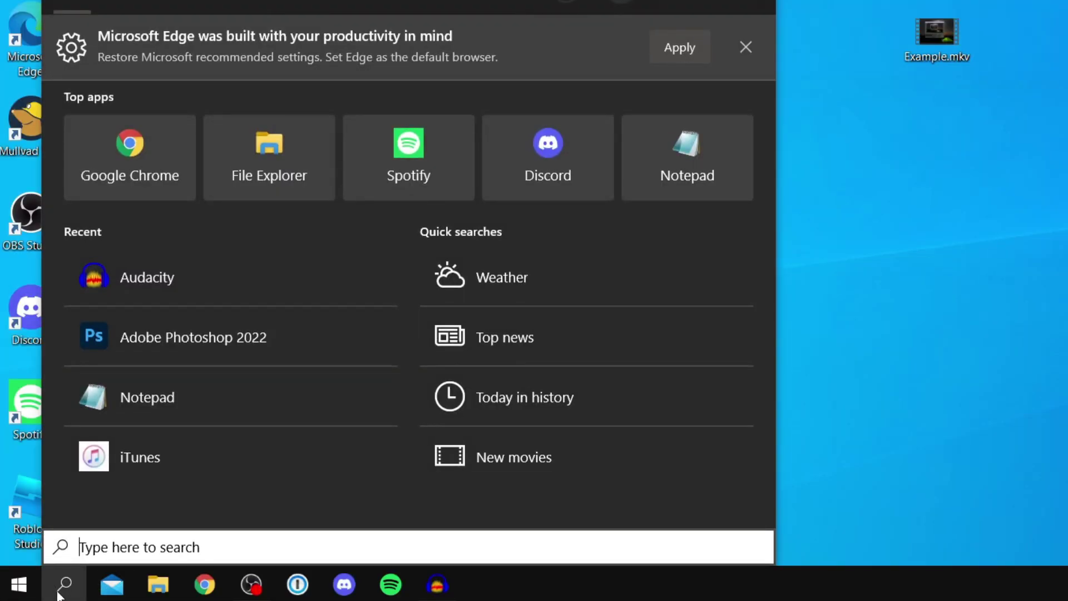
text(vlc)
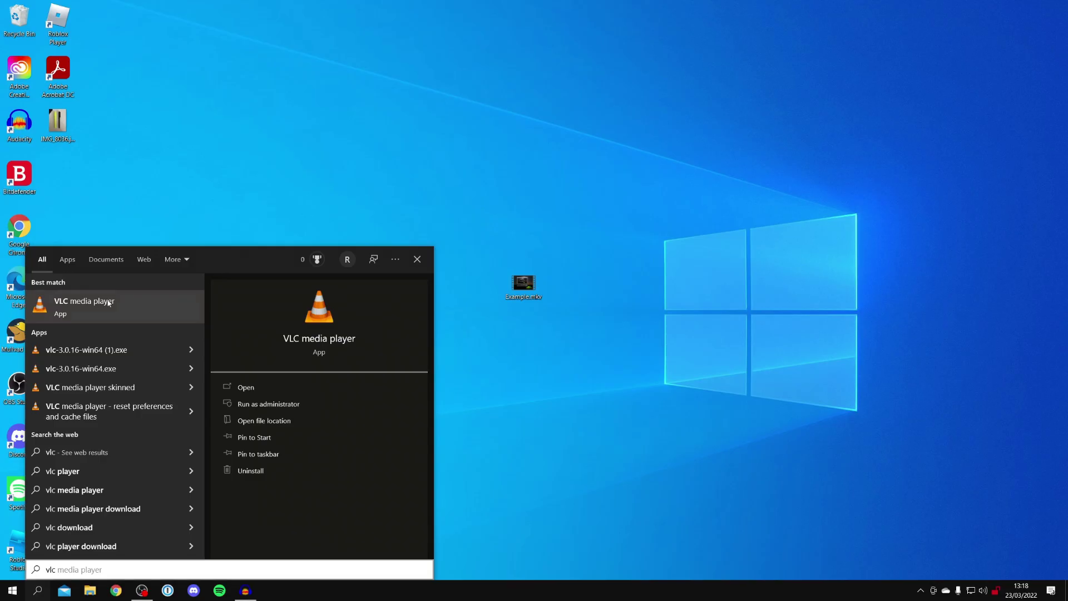
click(182, 68)
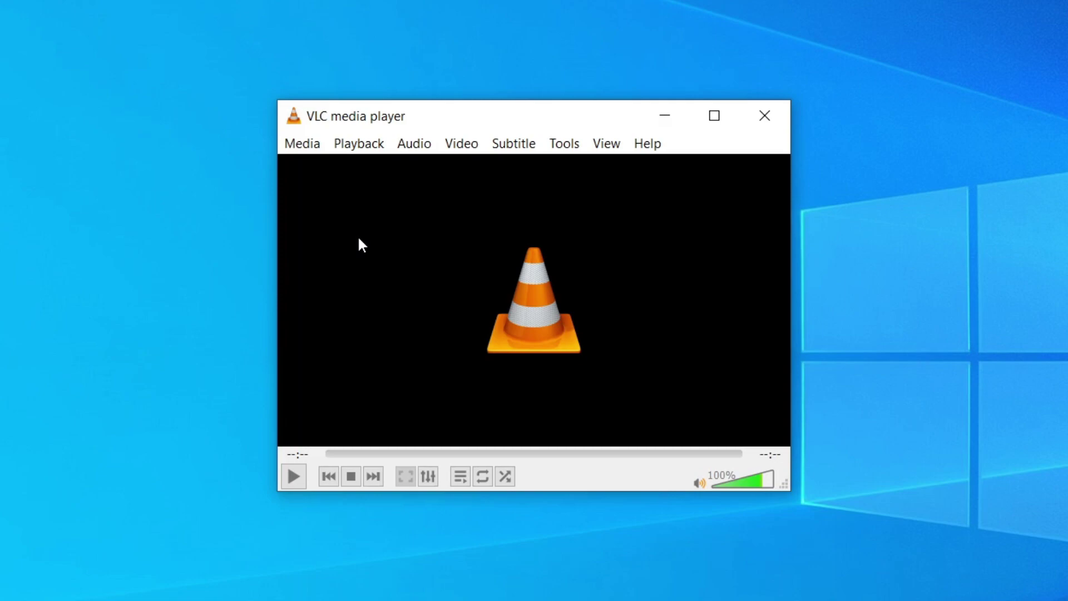
- Add Example.mkv from the Desktop as the source file in Media > Convert / Save
click(285, 145)
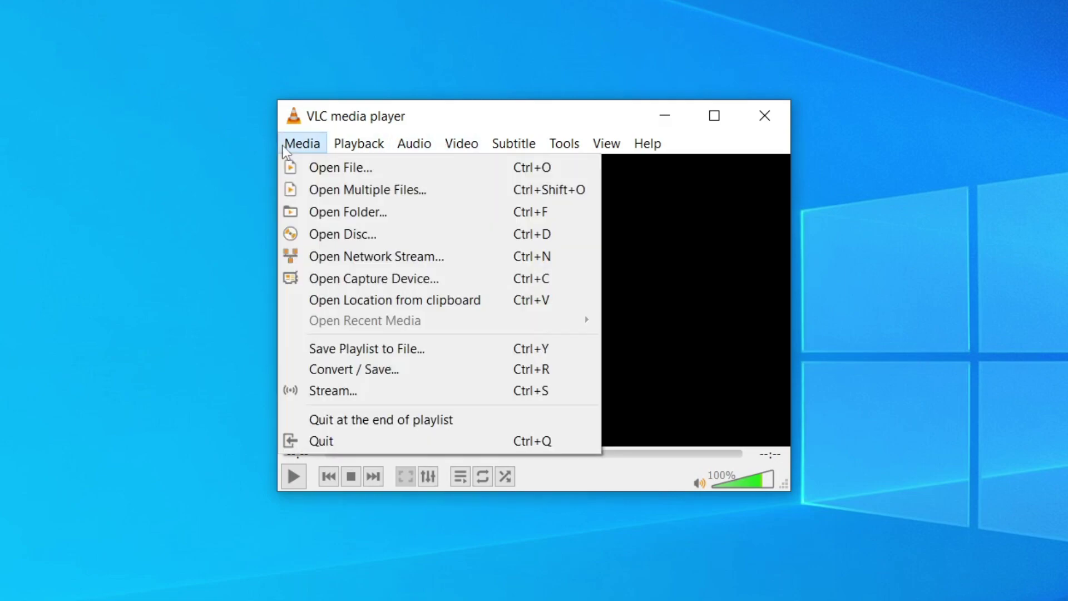
click(356, 377)
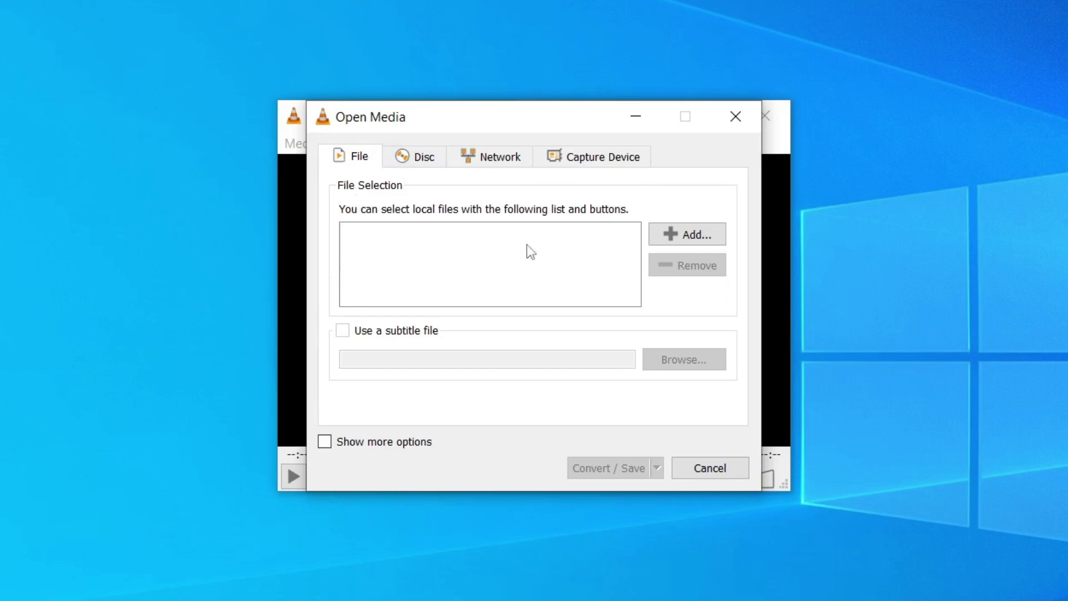
click(708, 239)
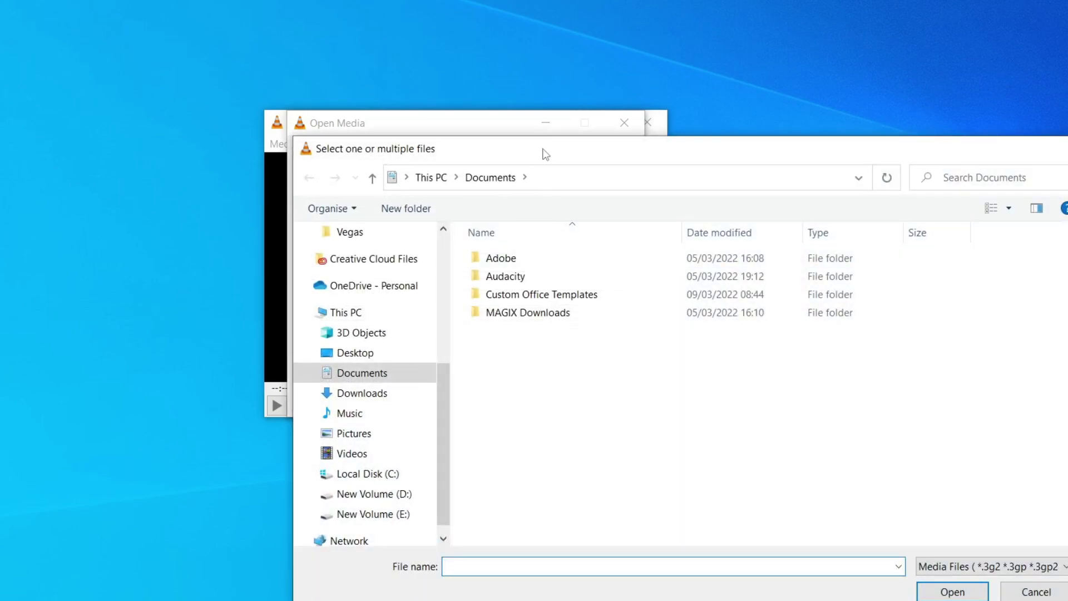
drag(545, 154, 383, 78)
scroll(190, 207, up, 3)
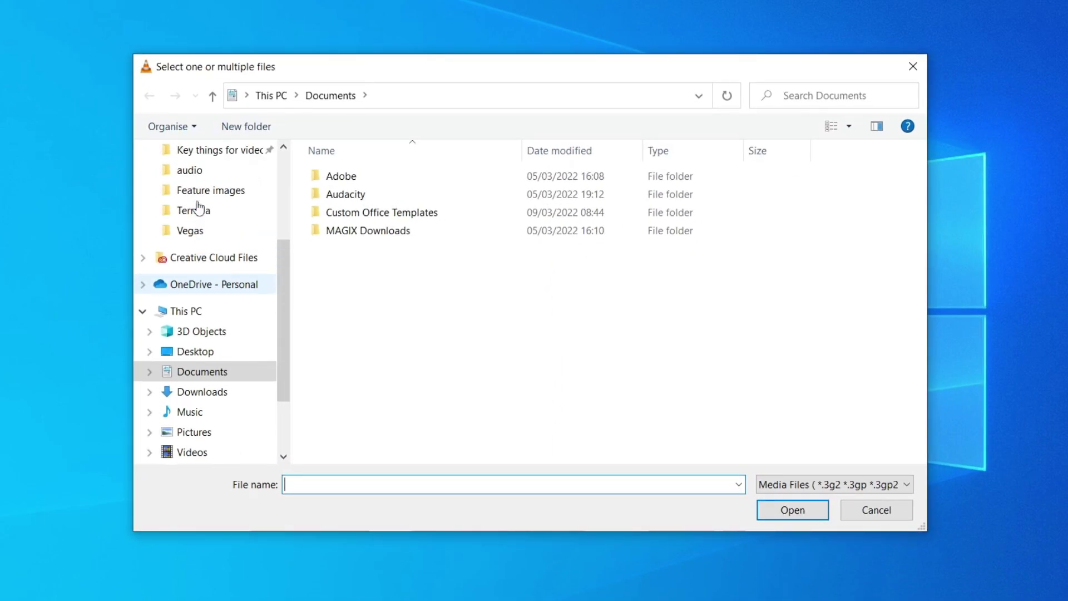
scroll(199, 207, up, 2)
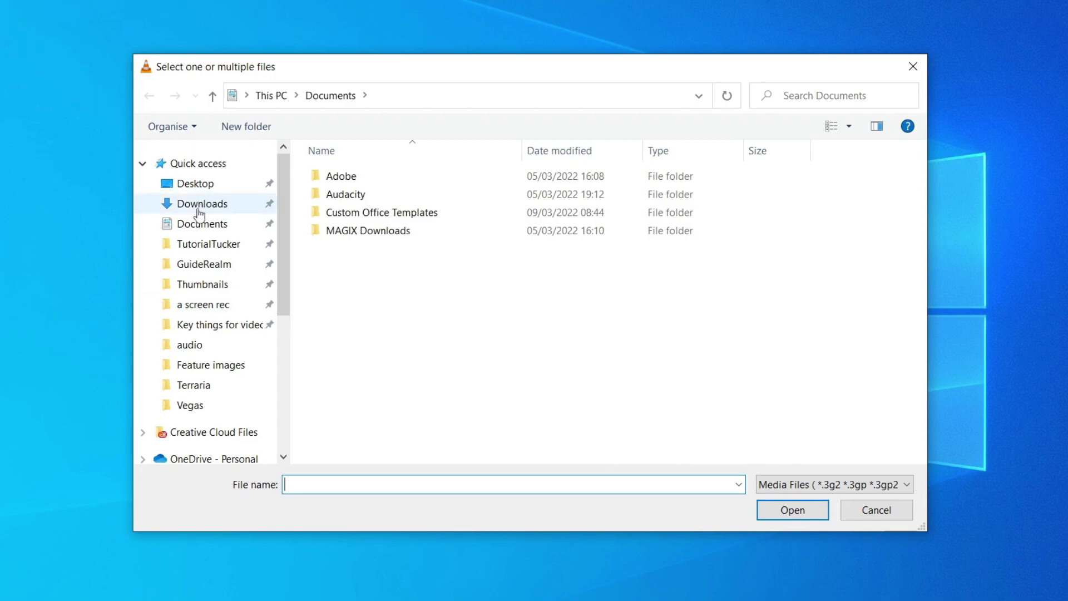
click(209, 182)
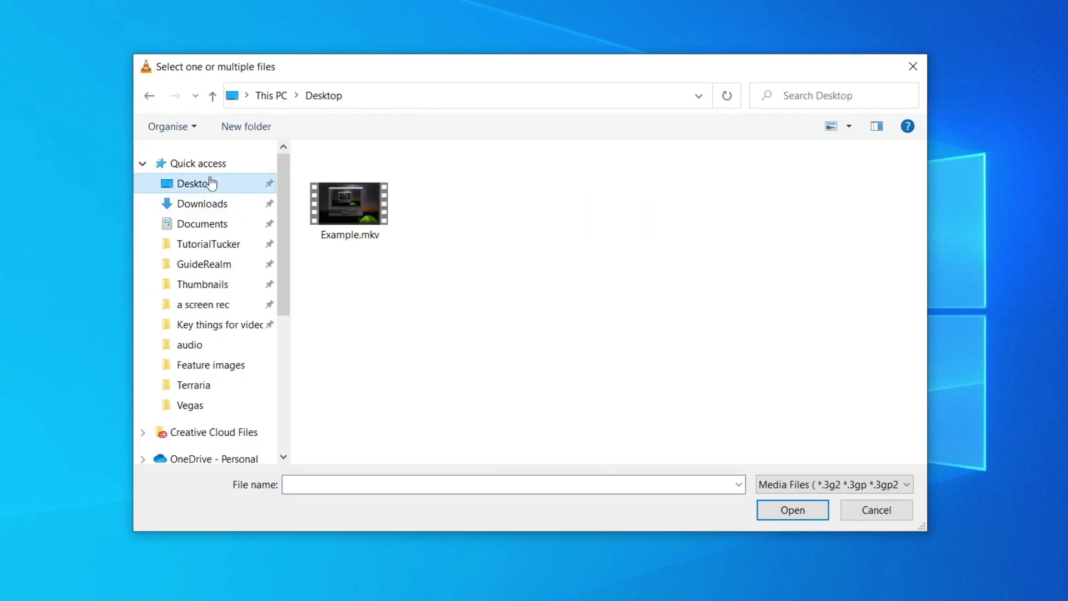
click(359, 208)
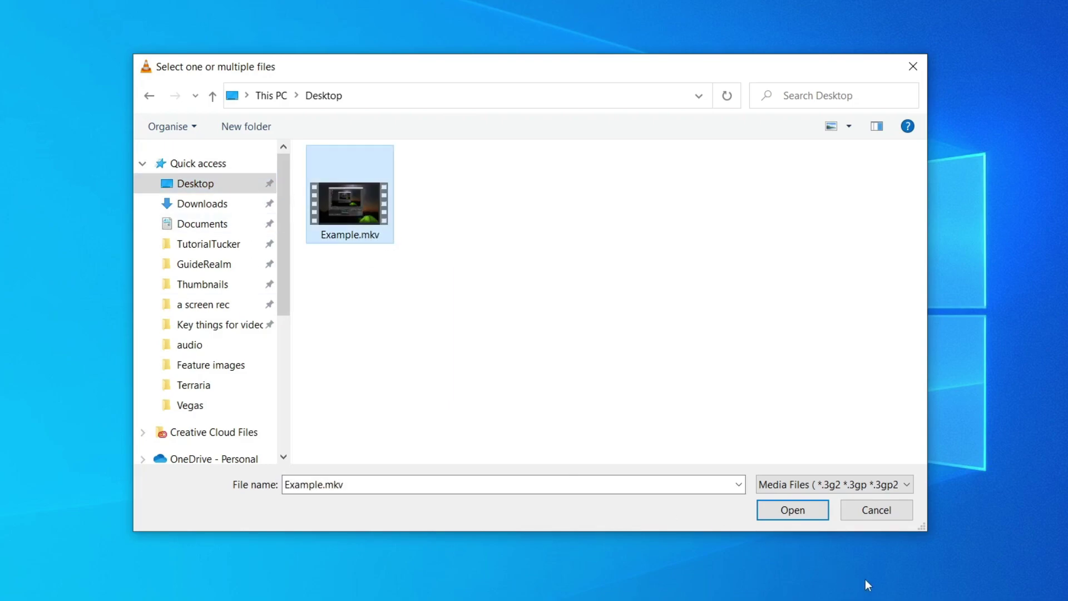
click(819, 517)
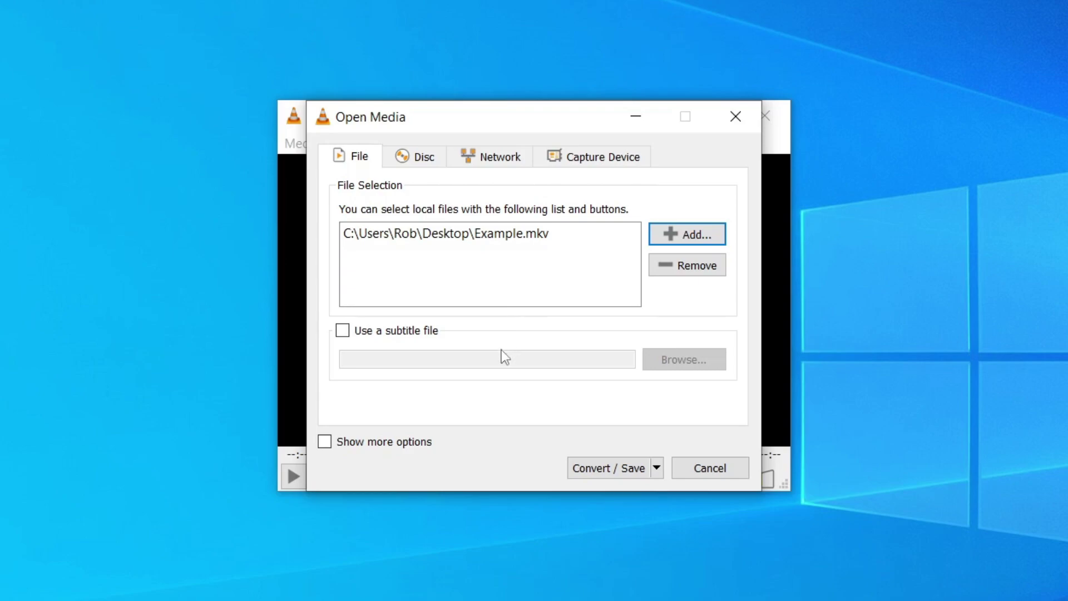
click(626, 474)
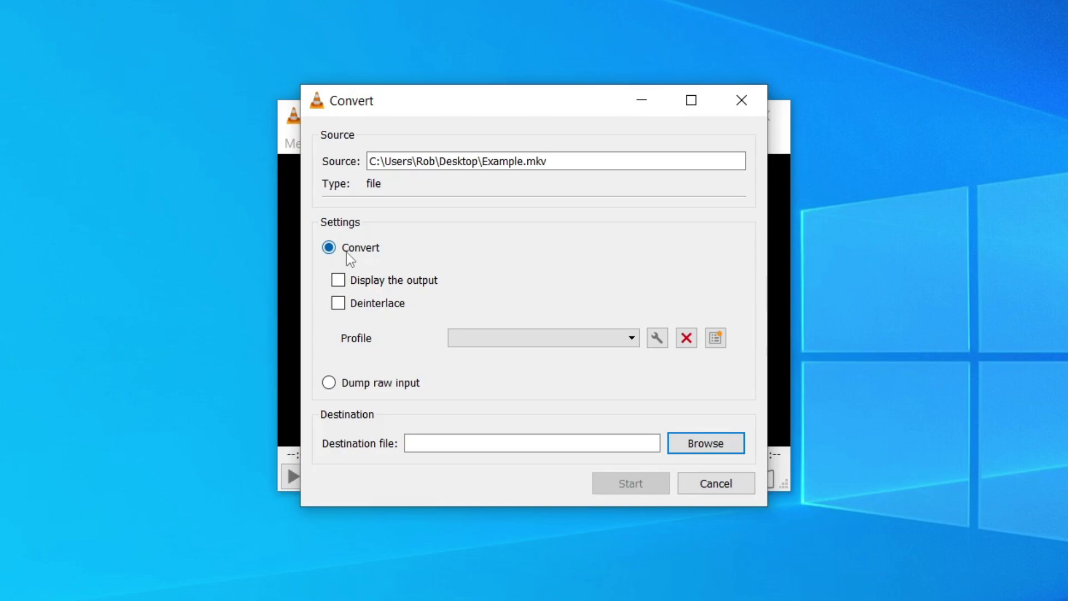
- Select the 'Video for MPEG4 1080p TV/device' profile and browse for a destination file
click(466, 340)
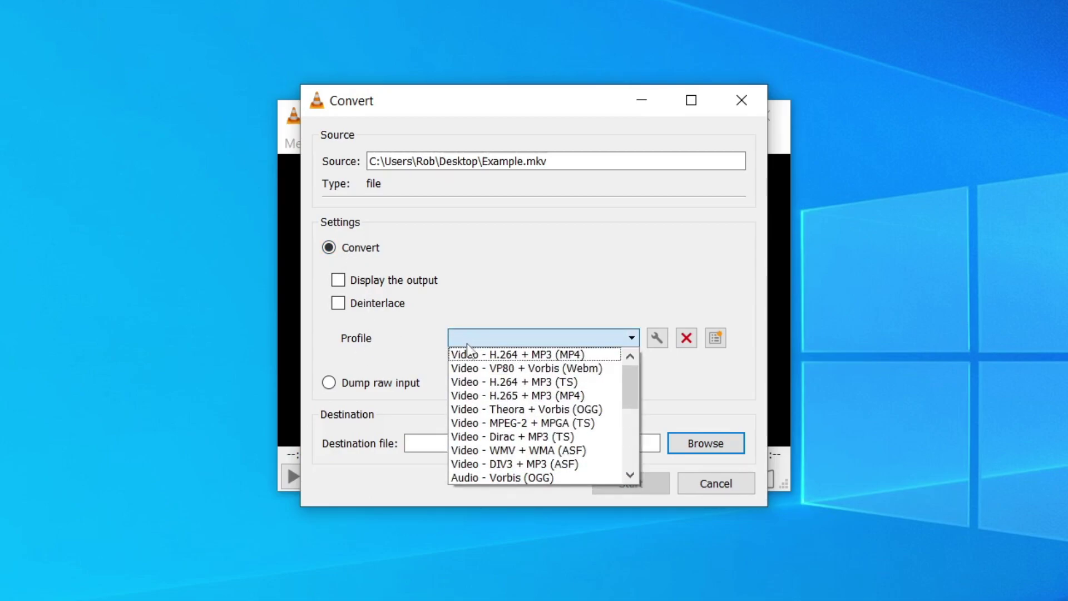
scroll(506, 381, down, 4)
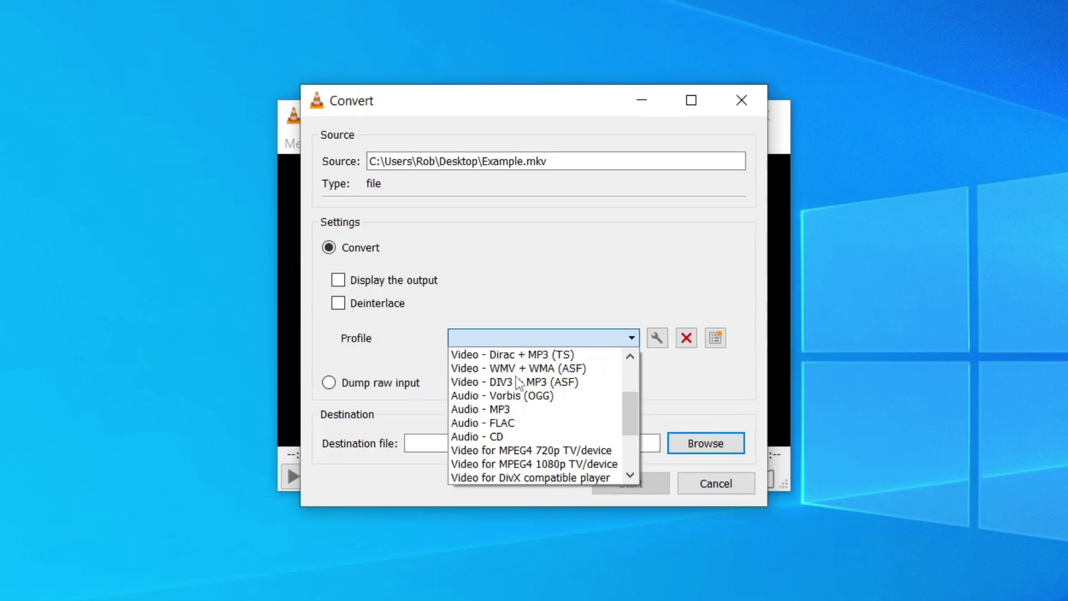
scroll(518, 384, up, 3)
scroll(520, 384, up, 2)
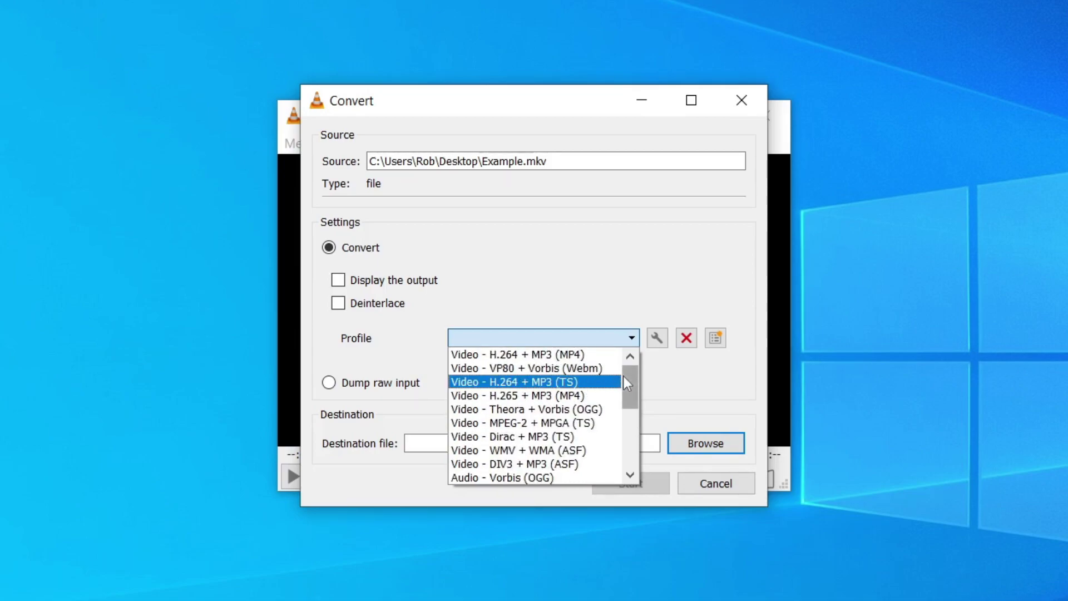
scroll(481, 378, down, 5)
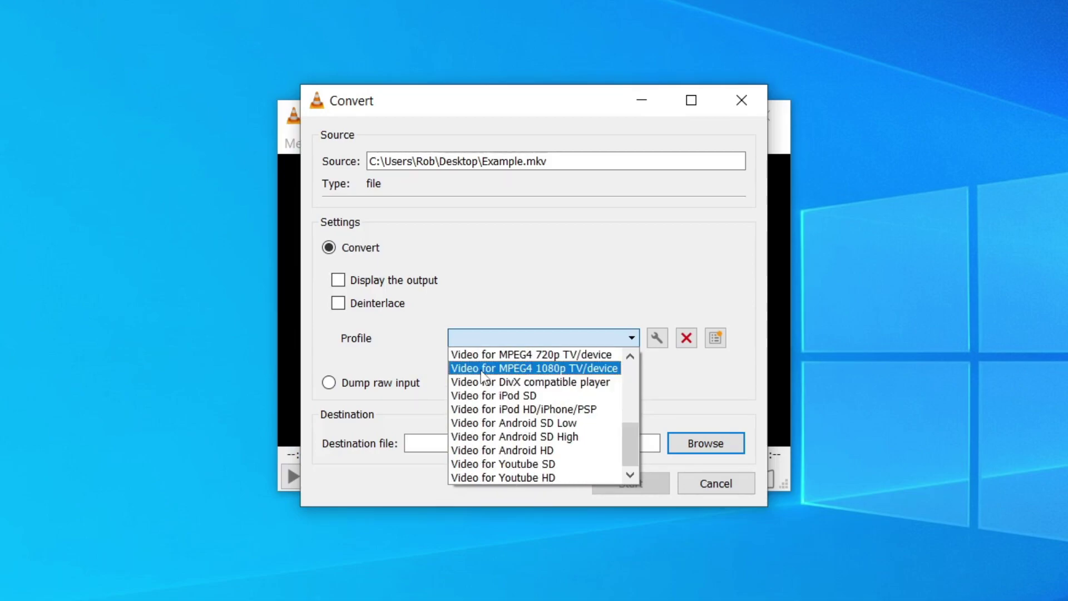
click(532, 370)
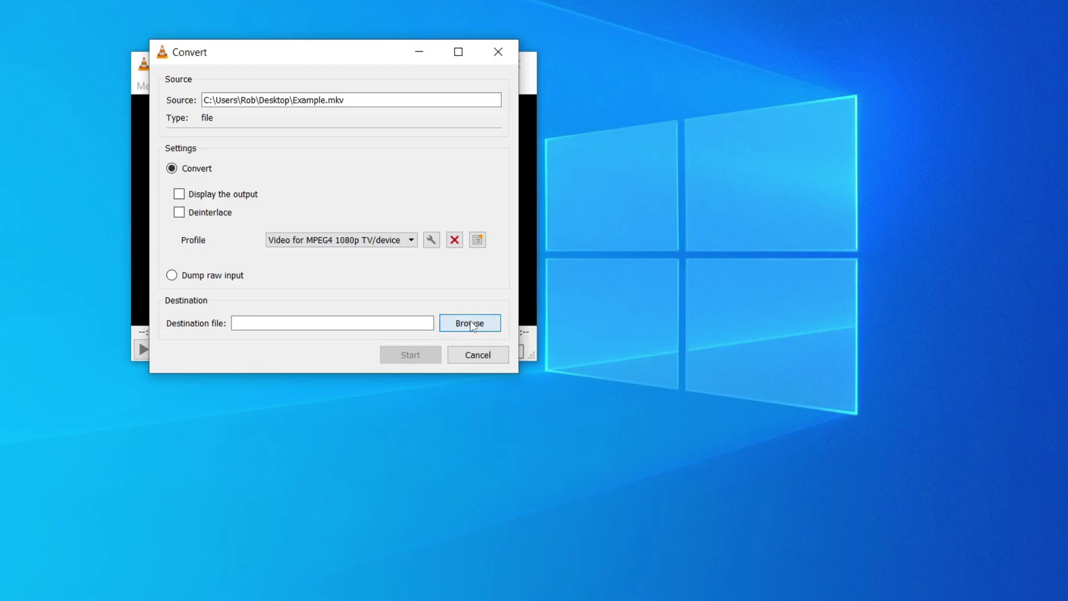
click(703, 441)
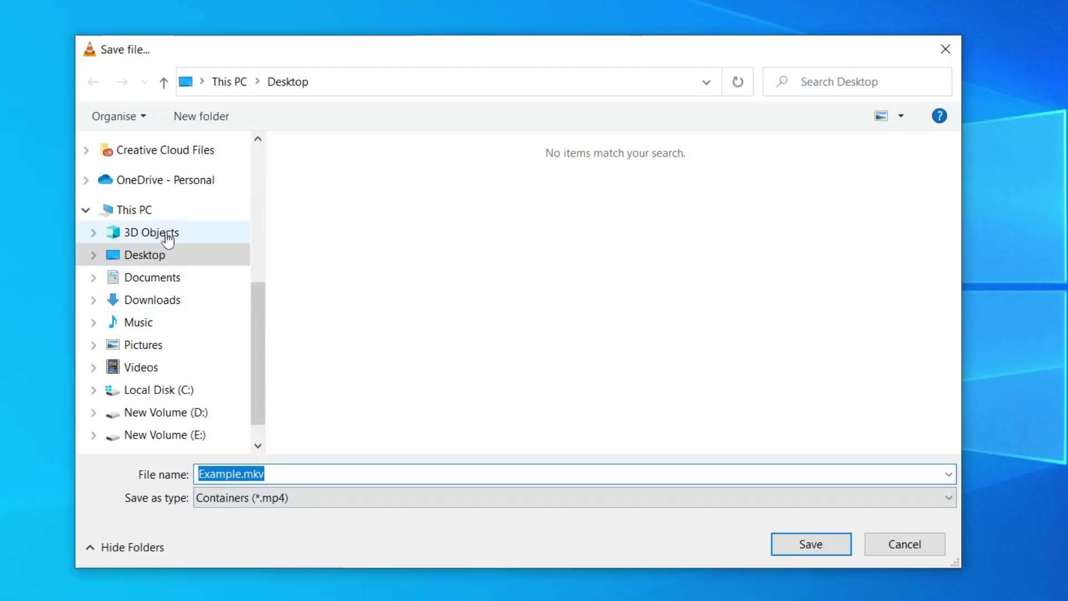
- Save the output as Example.mp4 with the mp4 container type and start the conversion
click(304, 474)
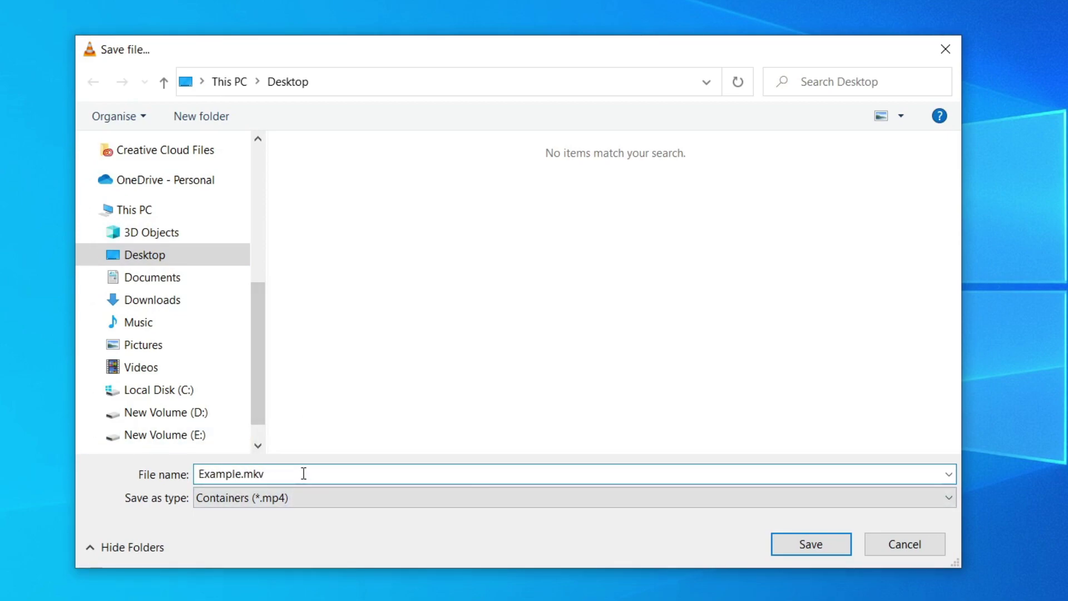
key(BackSpace)
key(BackSpace)
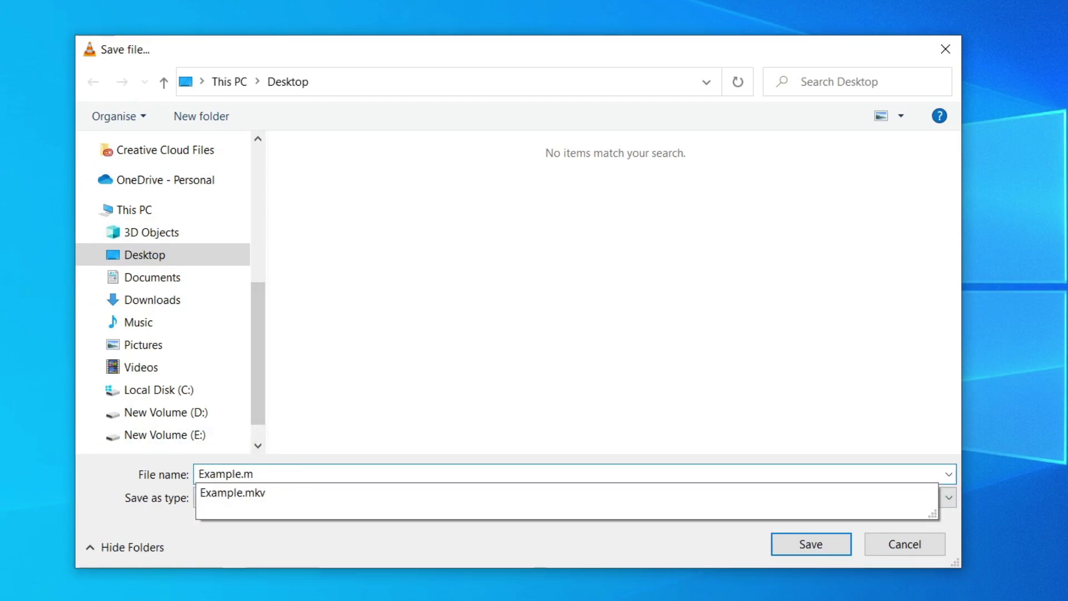
text(p4)
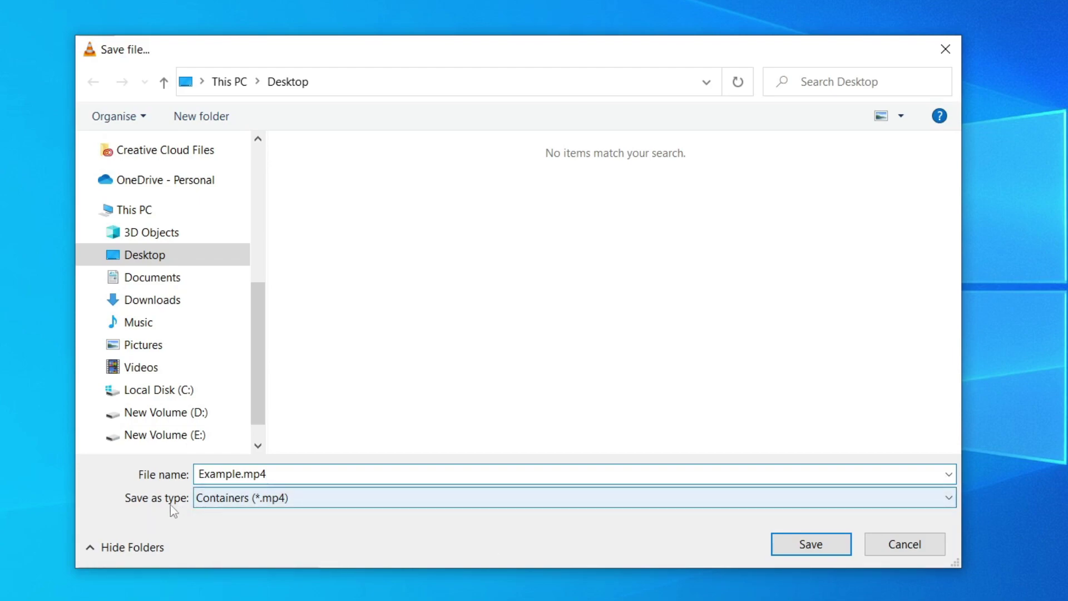
click(397, 502)
click(397, 503)
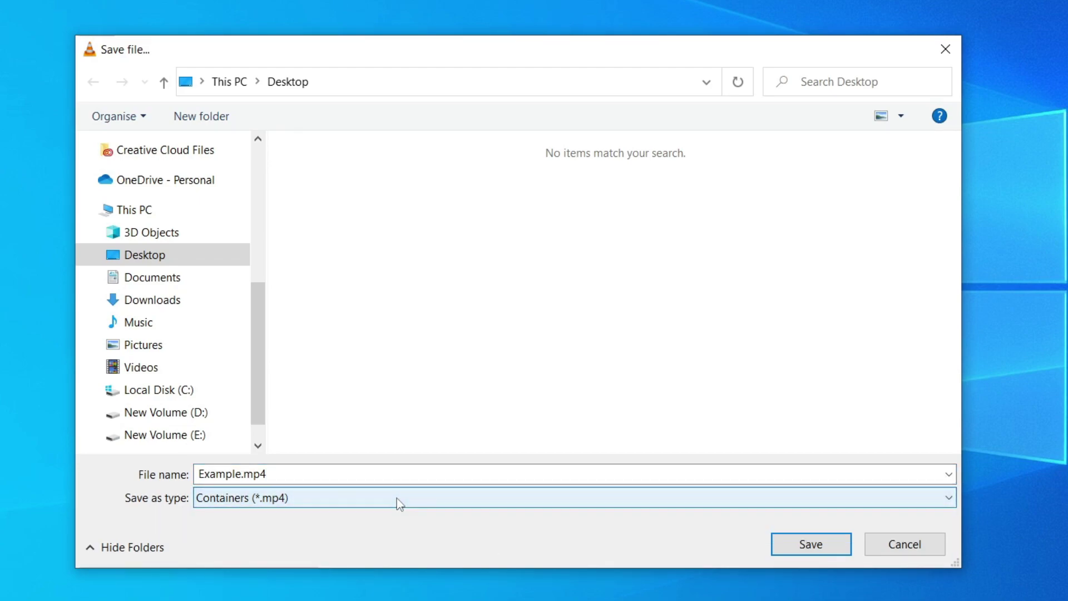
key(Return)
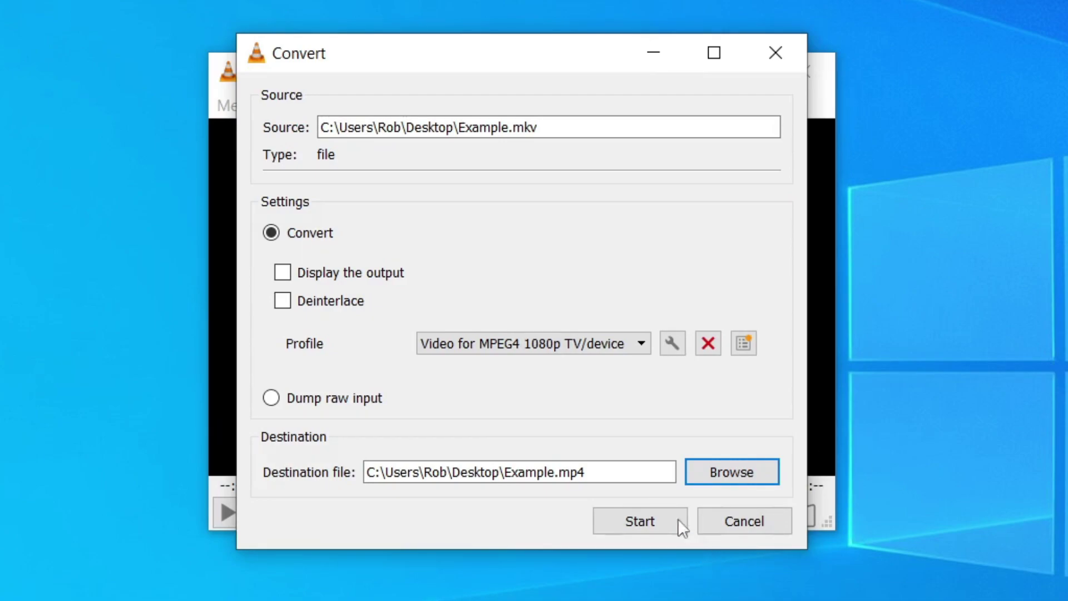
click(636, 516)
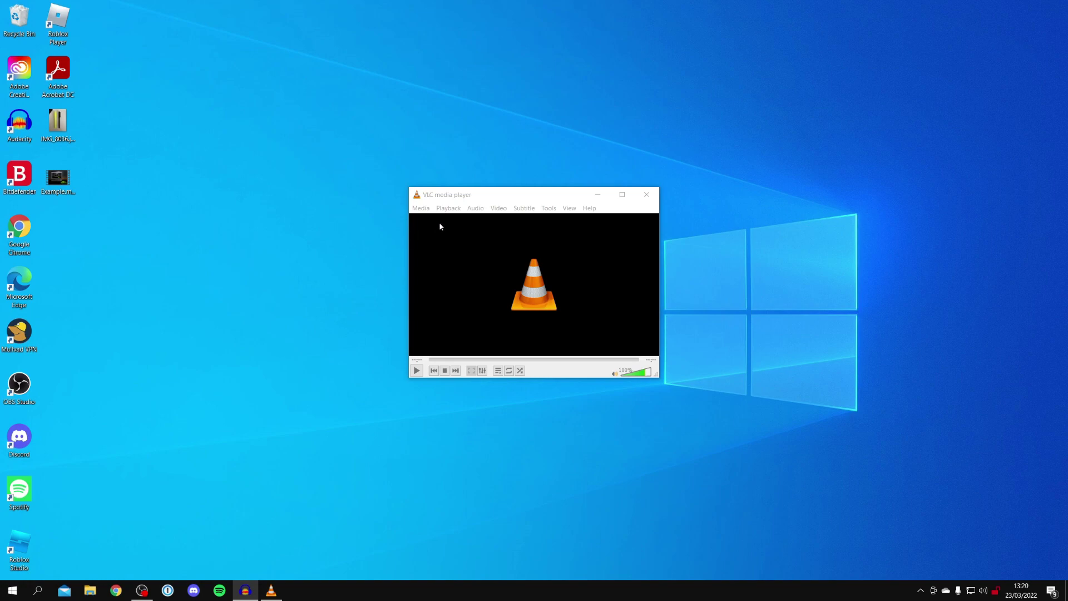
- Close VLC and compare Example.mp4 (5.78 MB) beside Example.mkv (23.6 MB) on the desktop
click(646, 195)
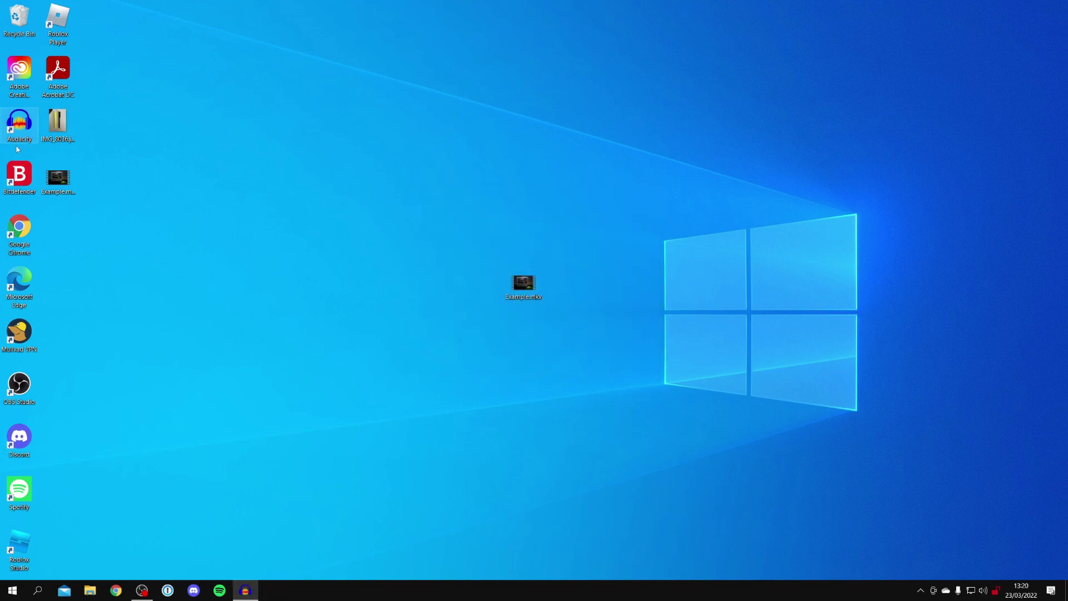
drag(57, 179, 562, 290)
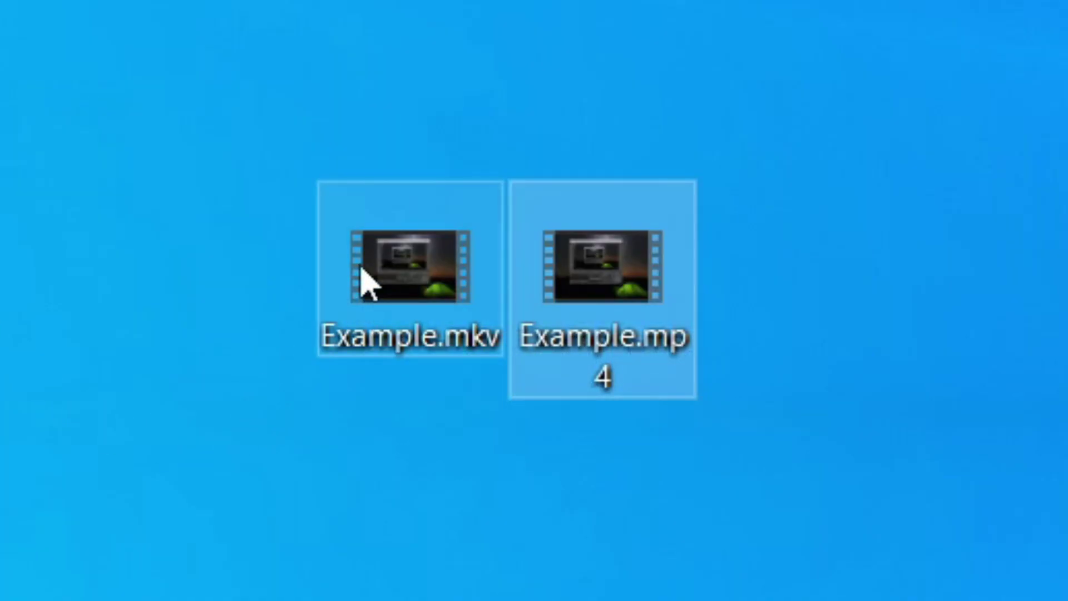
mouse_move(514, 284)
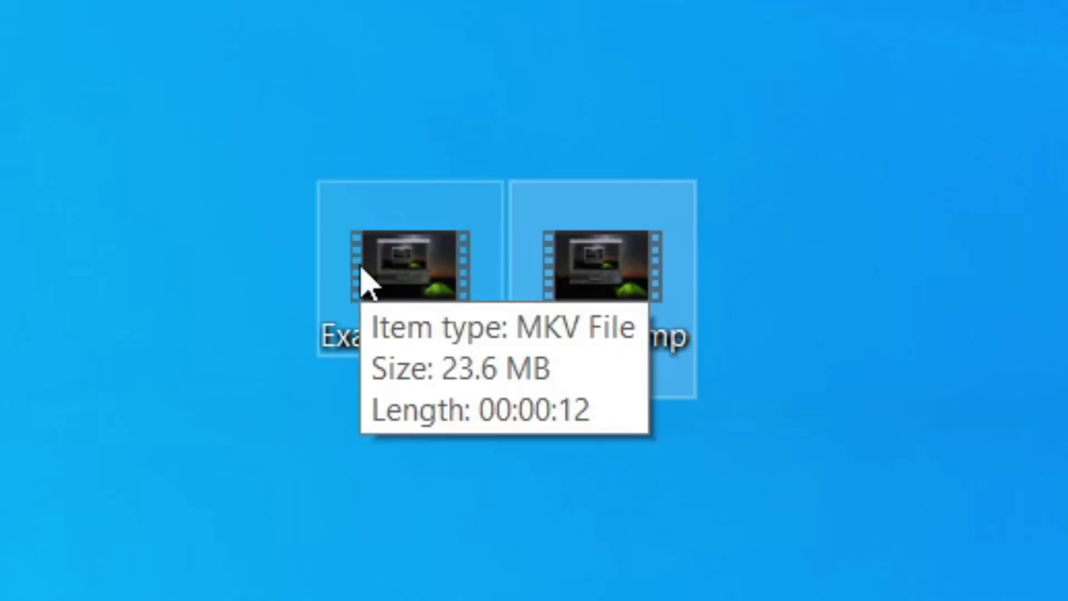
mouse_move(608, 271)
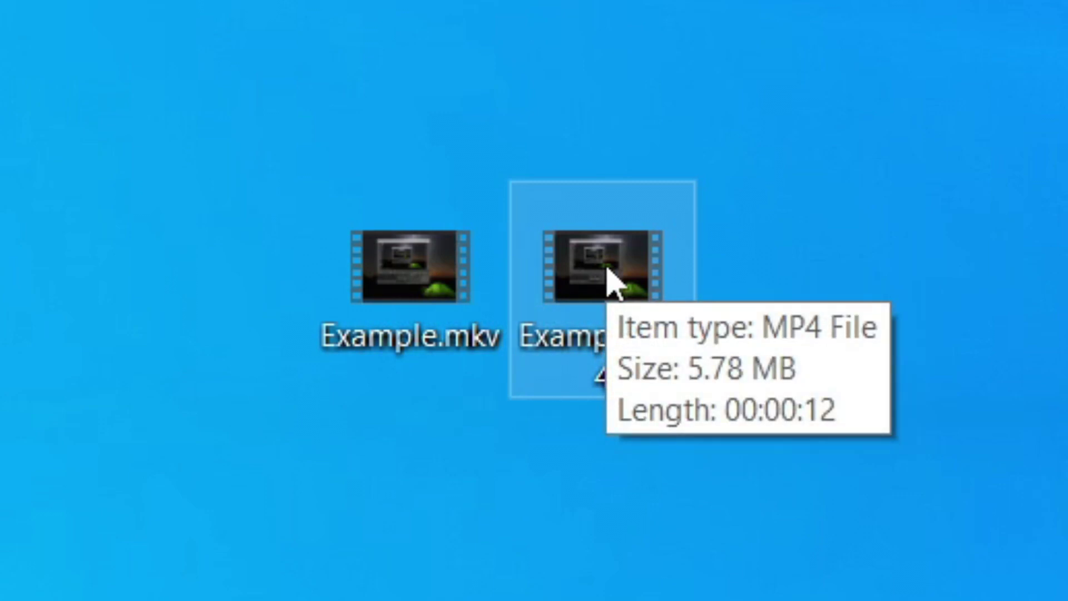